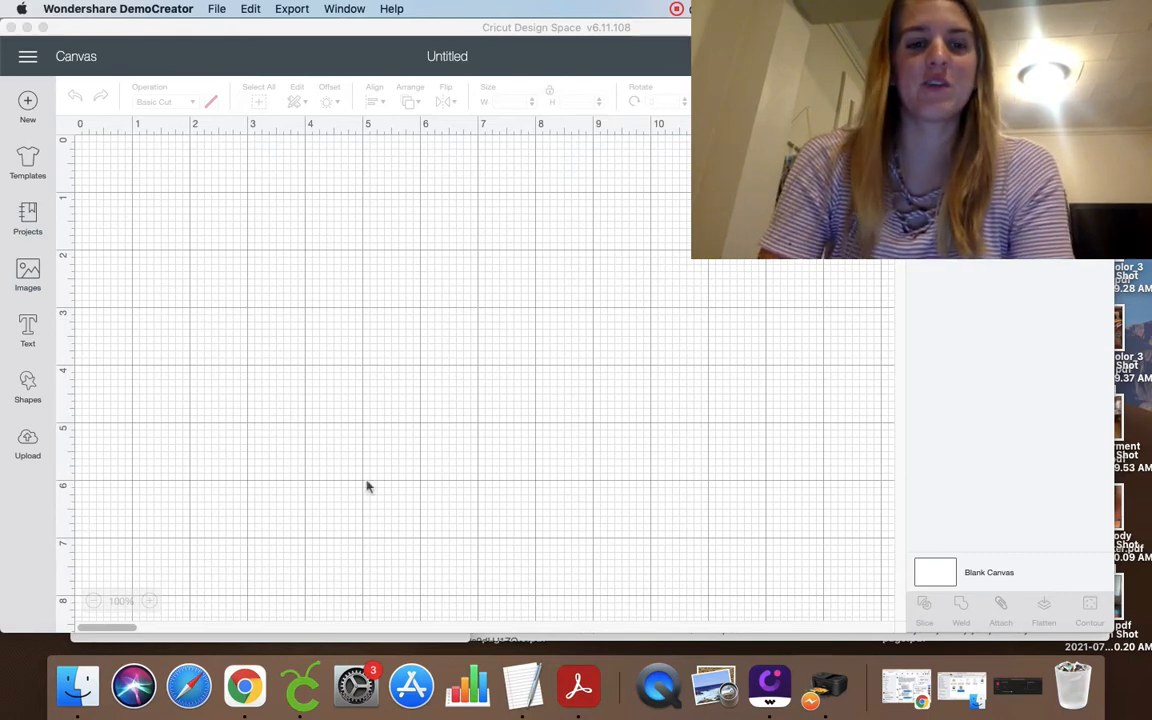
{"action": "left_click", "coordinate": [70, 700]}
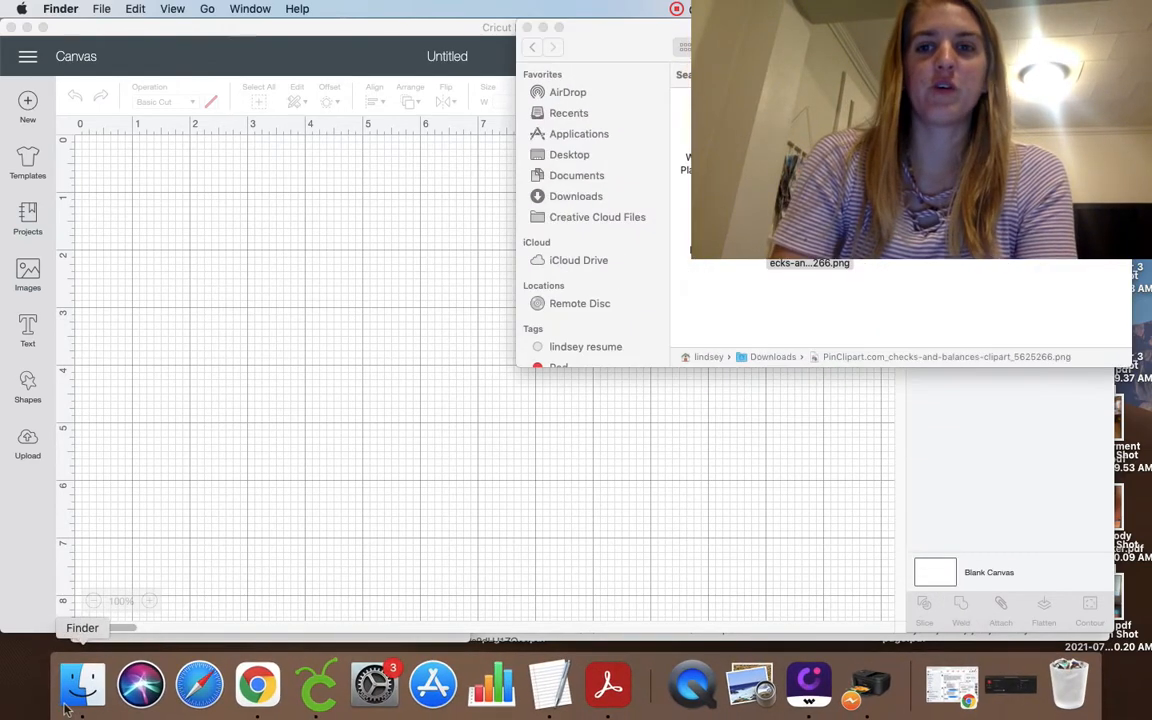
{"action": "left_click_drag", "start_coordinate": [600, 28], "coordinate": [803, 55]}
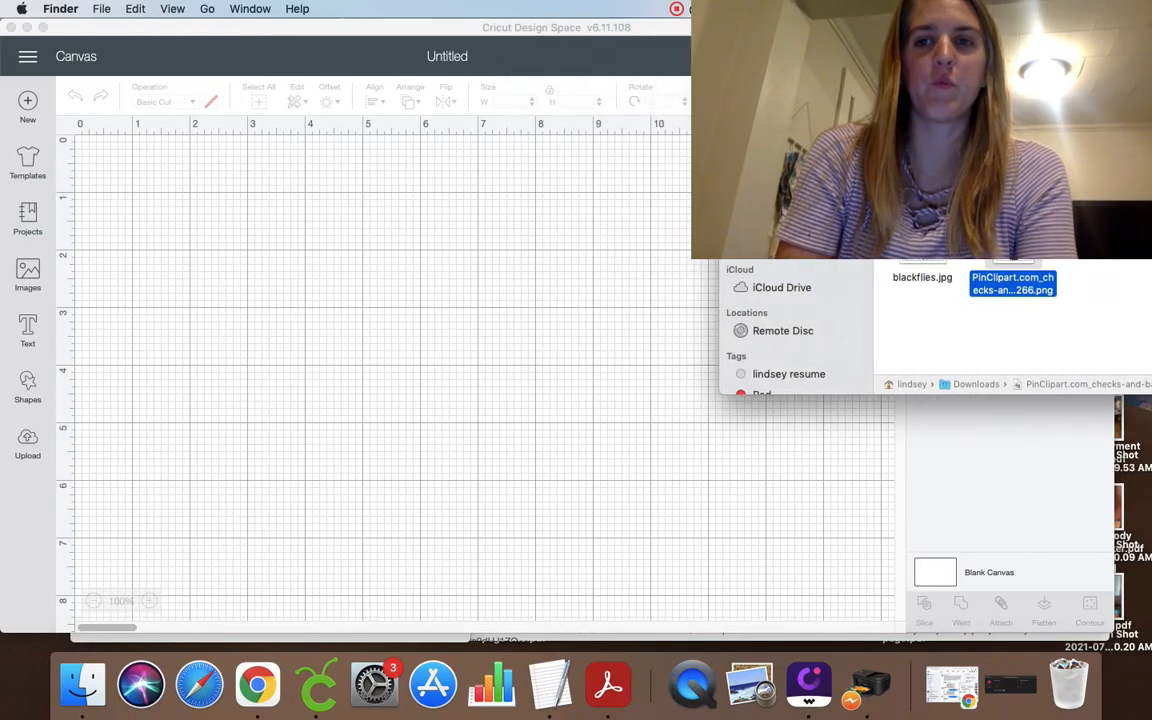
{"action": "left_click_drag", "start_coordinate": [1012, 284], "coordinate": [533, 32]}
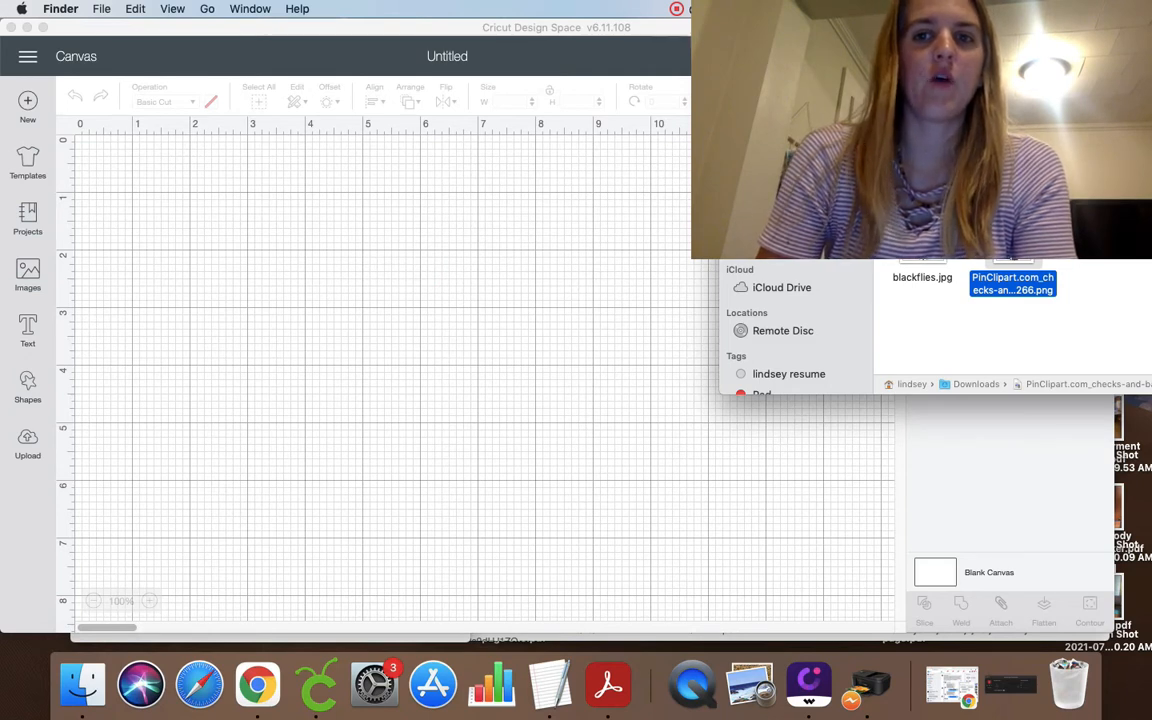
{"action": "key", "text": "super+w"}
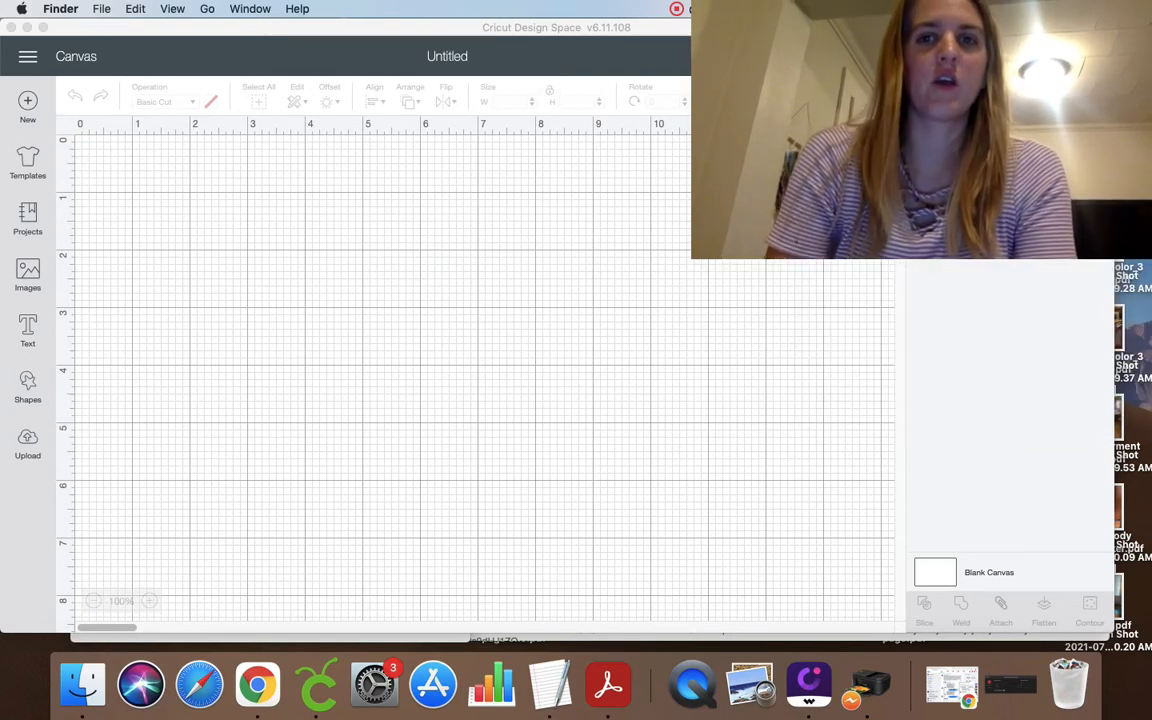
Insert the "Love Your Mama" earth image from the recent uploads onto the canvas.
{"action": "left_click", "coordinate": [28, 441]}
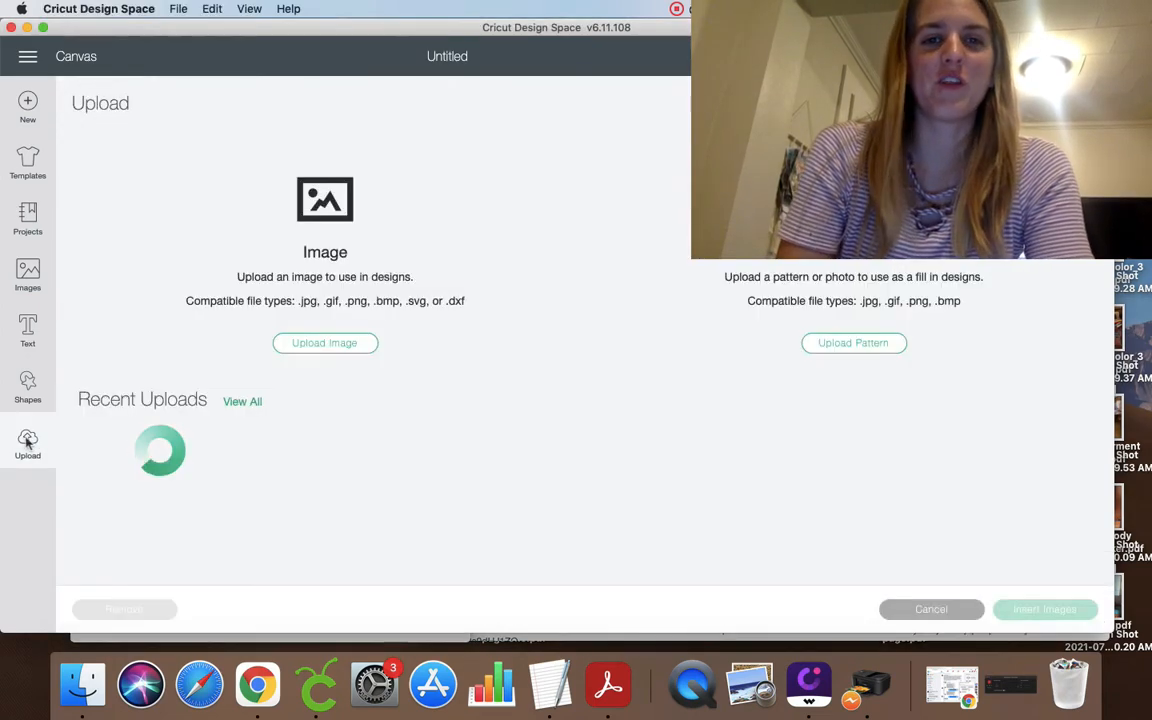
{"action": "left_click", "coordinate": [155, 490]}
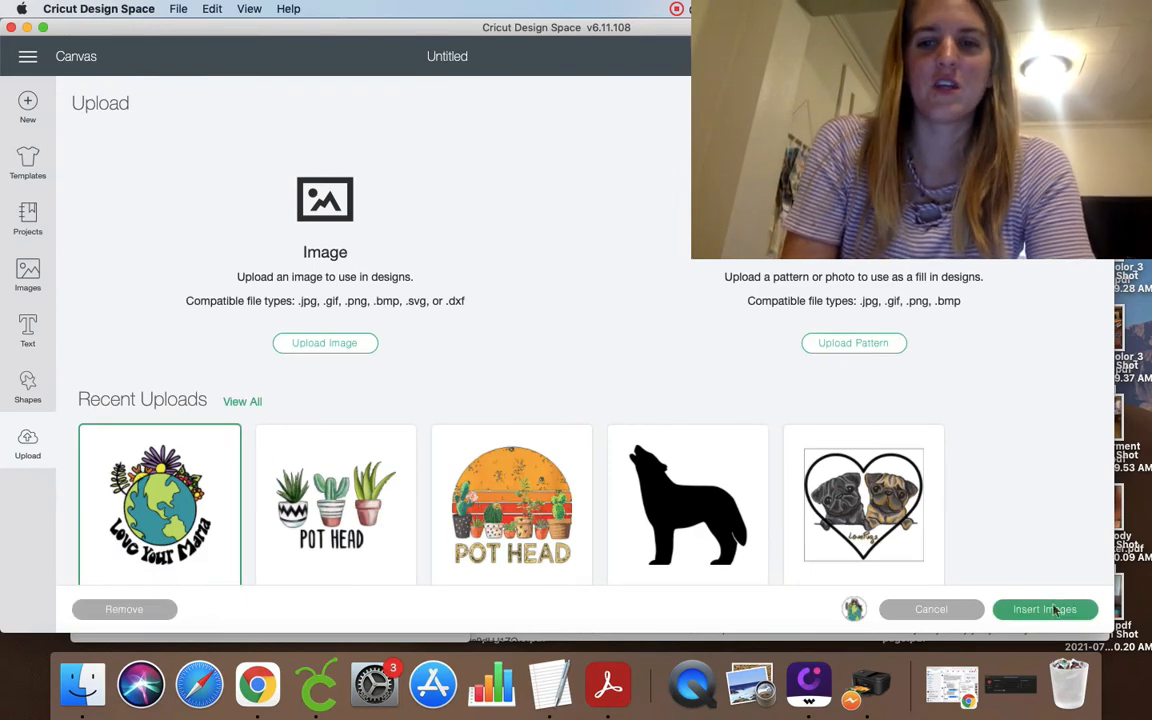
{"action": "left_click", "coordinate": [1045, 609]}
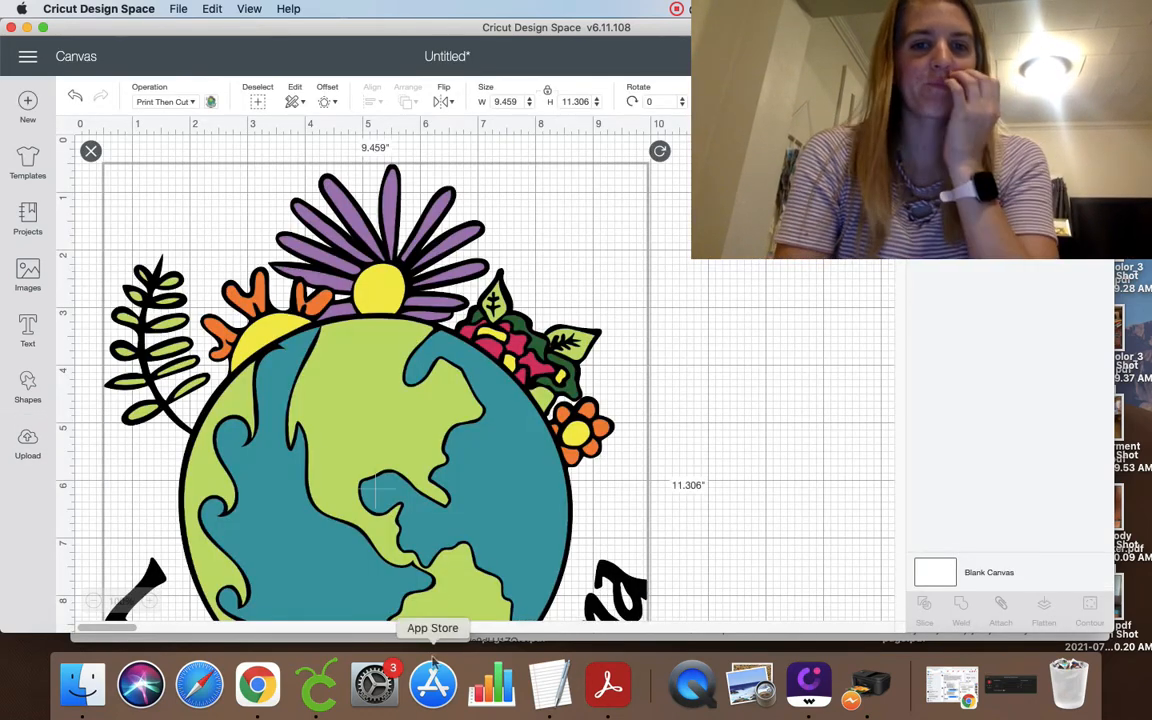
Scale the "Love Your Mama" image down proportionally to about 2.35 x 2.81 in and place it in the open canvas area.
{"action": "scroll", "coordinate": [736, 427], "scroll_direction": "down", "scroll_amount": 5}
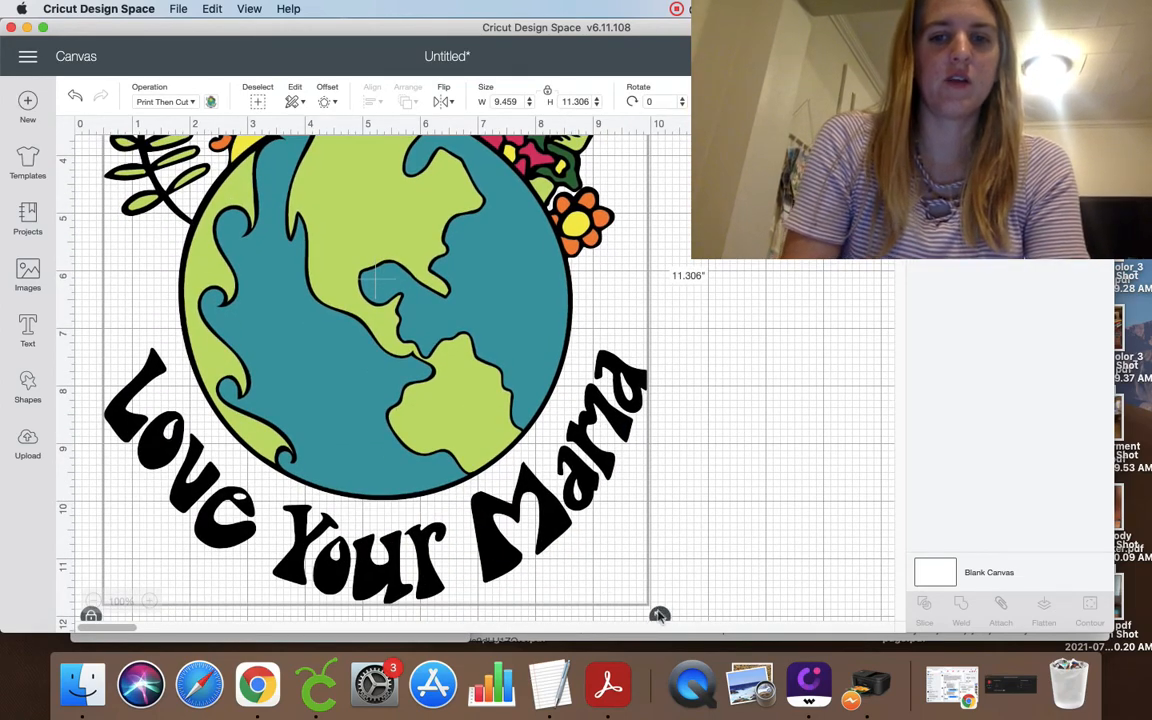
{"action": "left_click_drag", "start_coordinate": [659, 615], "coordinate": [400, 362]}
{"action": "scroll", "coordinate": [378, 400], "scroll_direction": "up", "scroll_amount": 2}
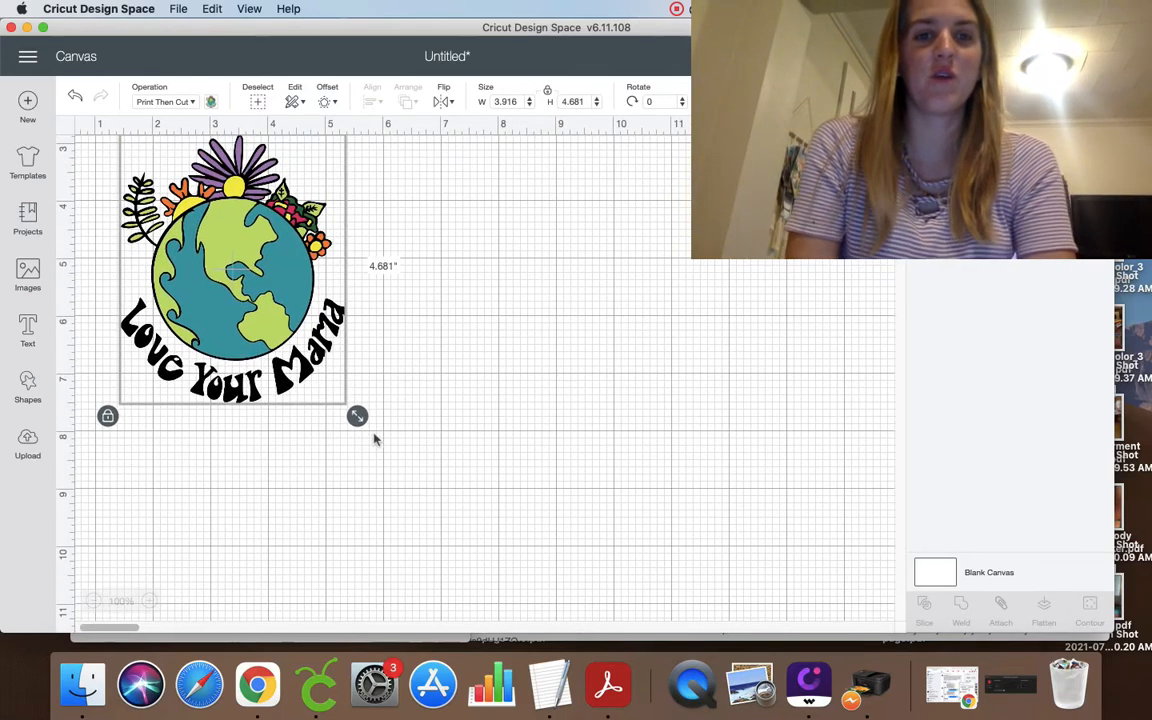
{"action": "left_click_drag", "start_coordinate": [357, 416], "coordinate": [230, 309]}
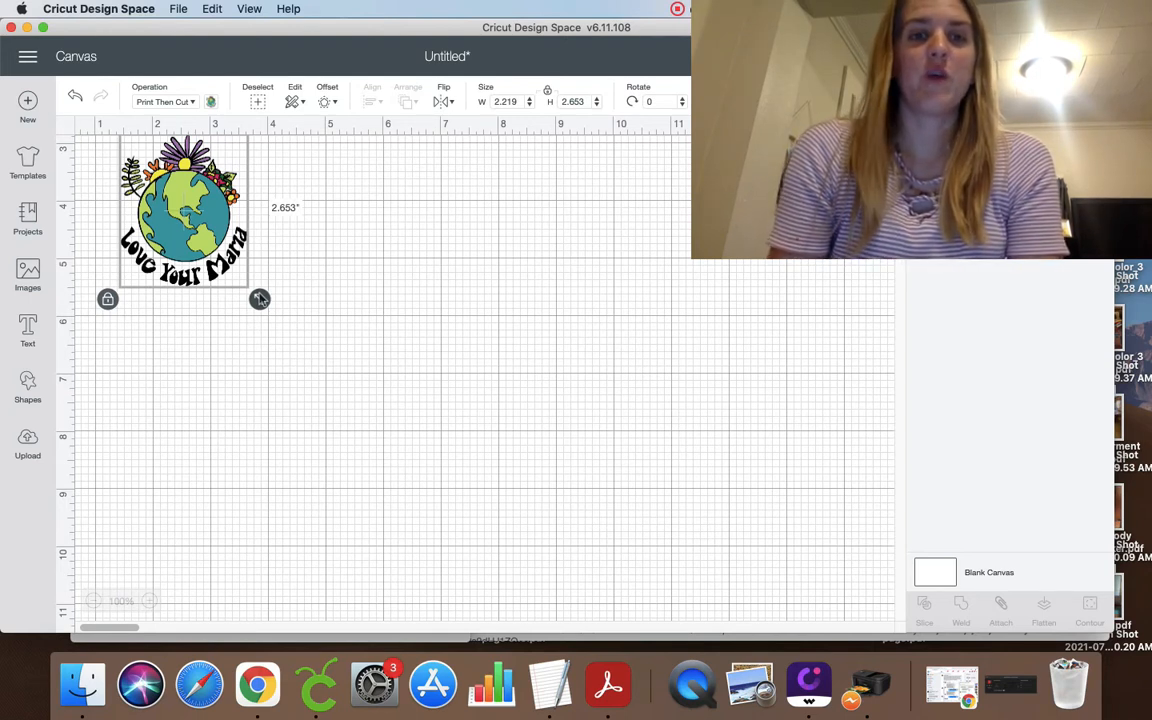
{"action": "left_click_drag", "start_coordinate": [259, 299], "coordinate": [367, 389]}
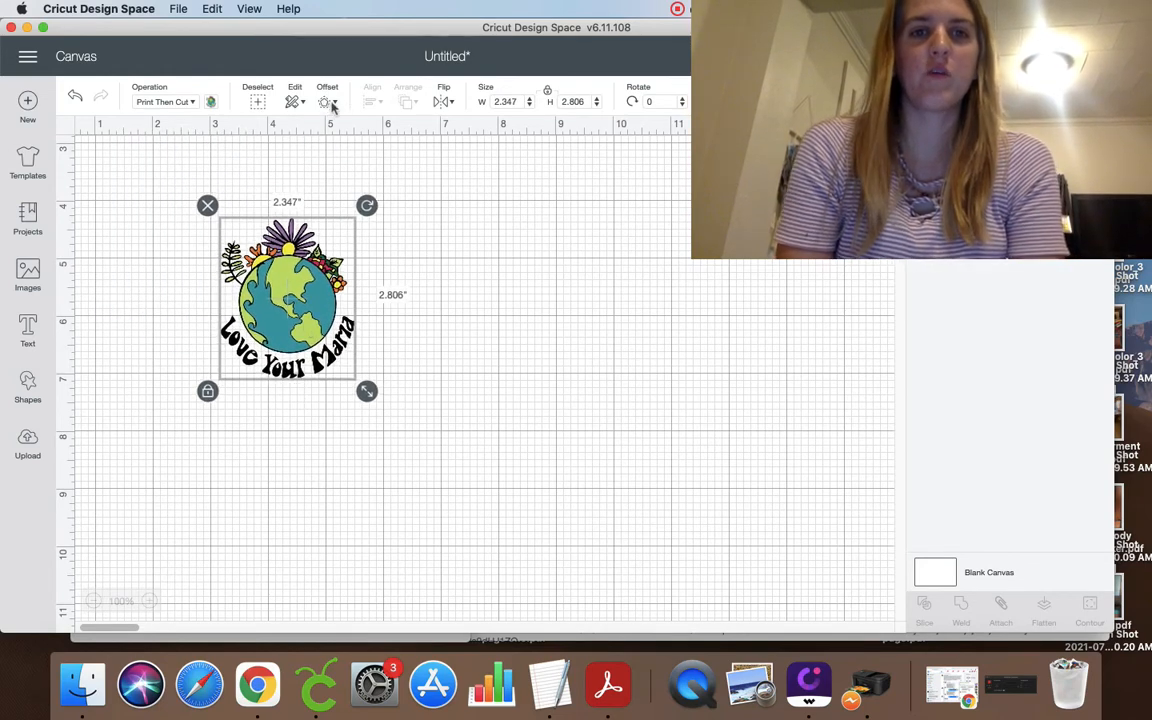
{"action": "left_click", "coordinate": [332, 104]}
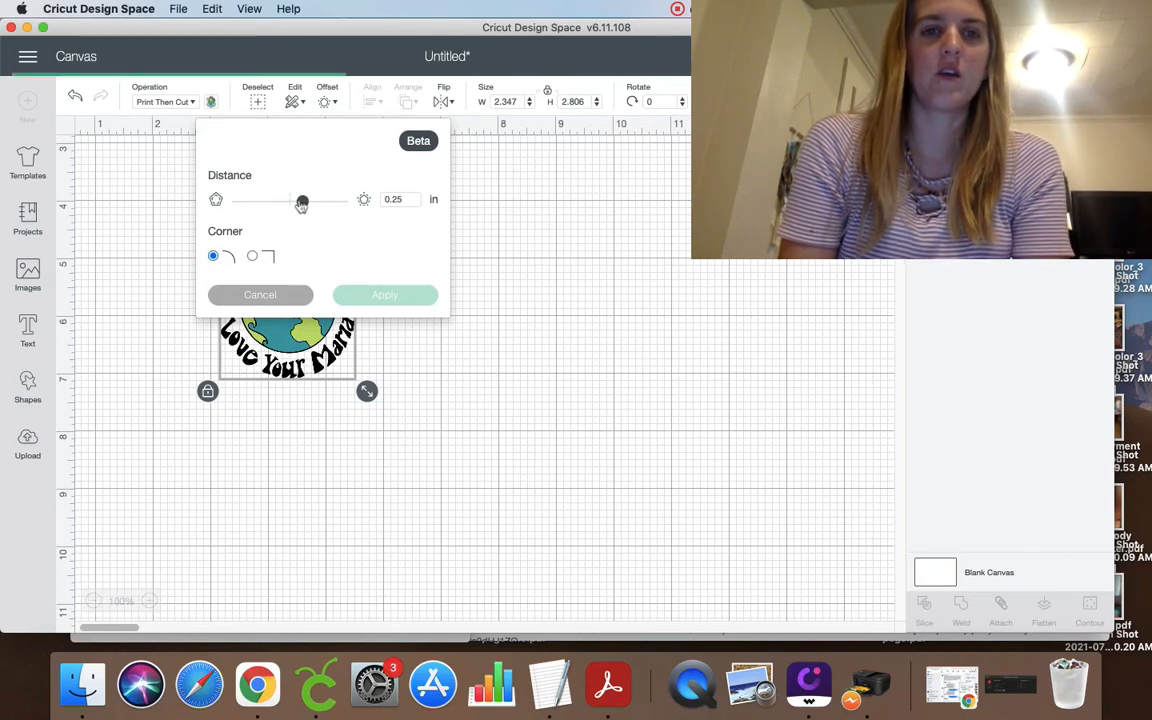
{"action": "left_click_drag", "start_coordinate": [302, 203], "coordinate": [303, 206]}
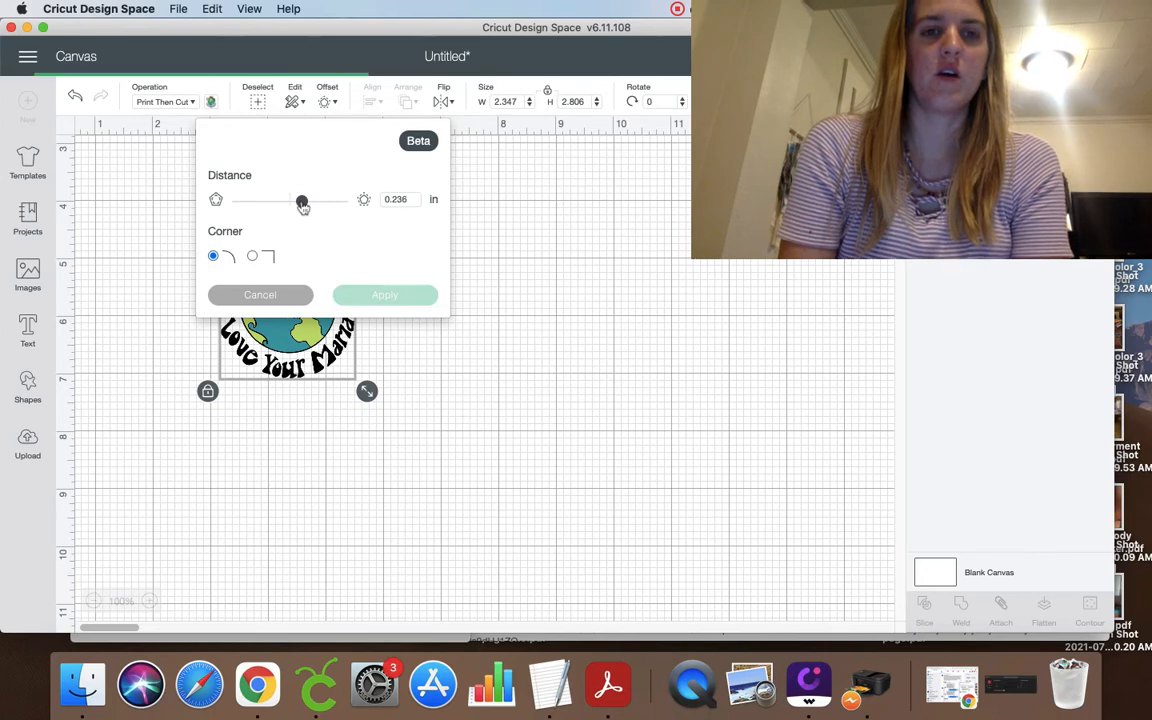
{"action": "left_click_drag", "start_coordinate": [303, 206], "coordinate": [305, 206]}
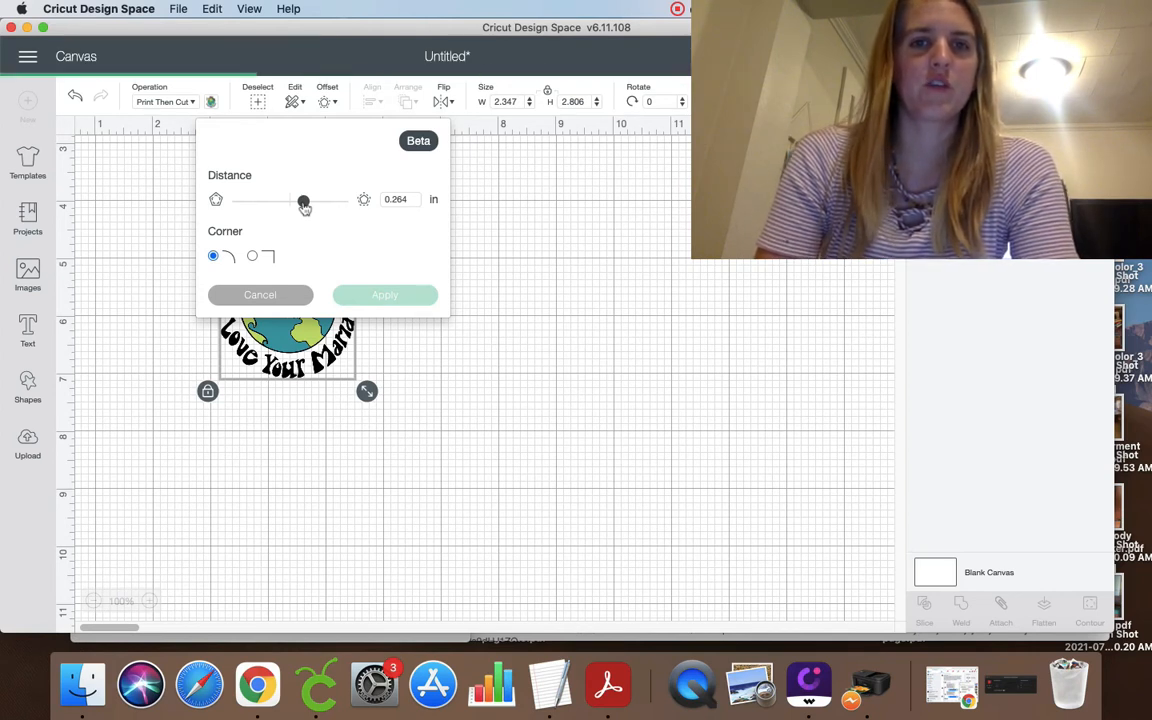
{"action": "left_click", "coordinate": [304, 203]}
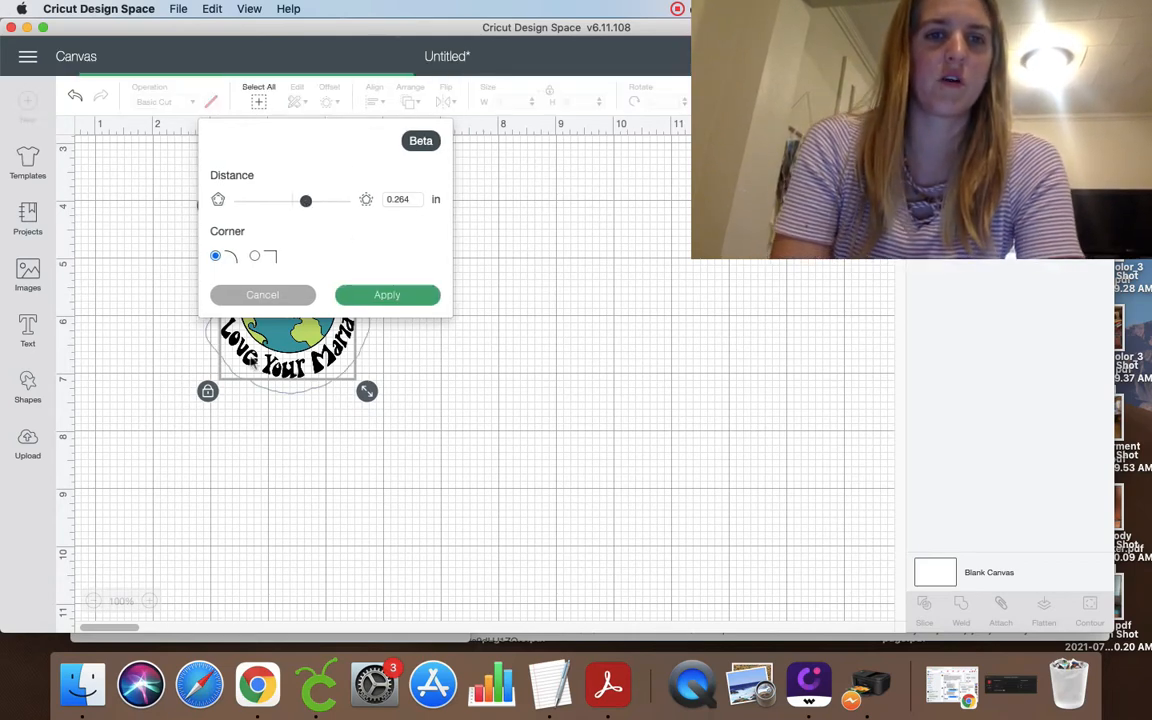
{"action": "left_click", "coordinate": [242, 371]}
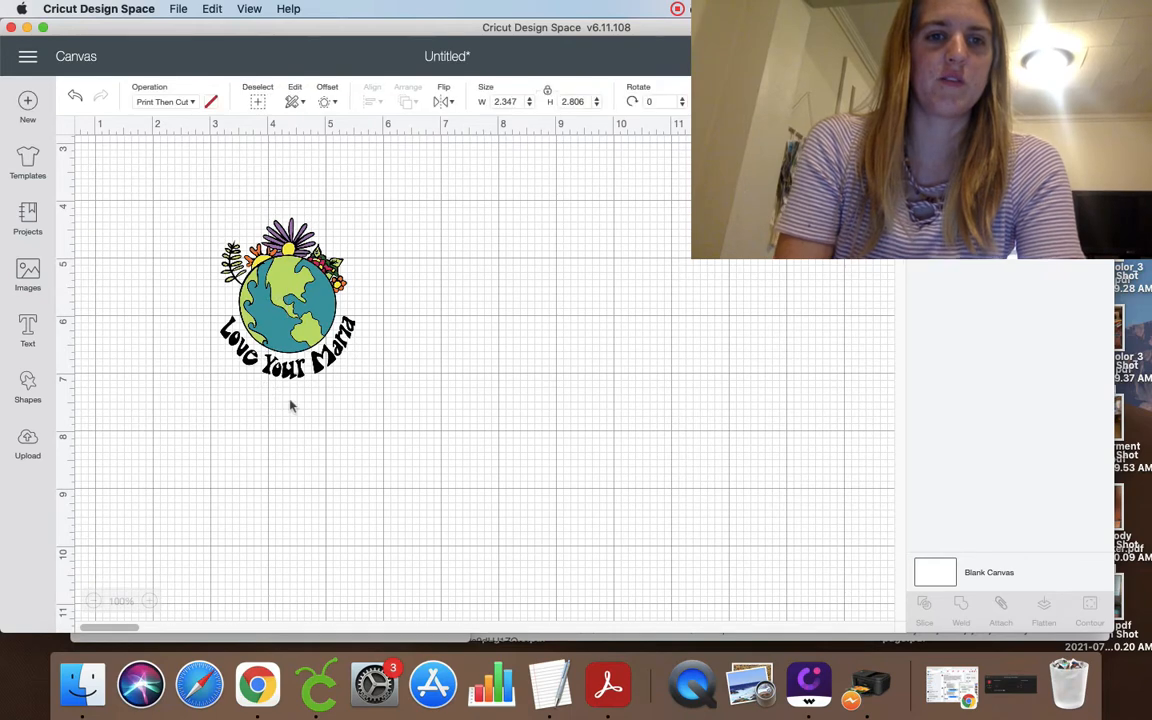
Move the image lower on the canvas and apply a rounded-corner offset of about 0.306 in around it.
{"action": "left_click_drag", "start_coordinate": [253, 299], "coordinate": [283, 469]}
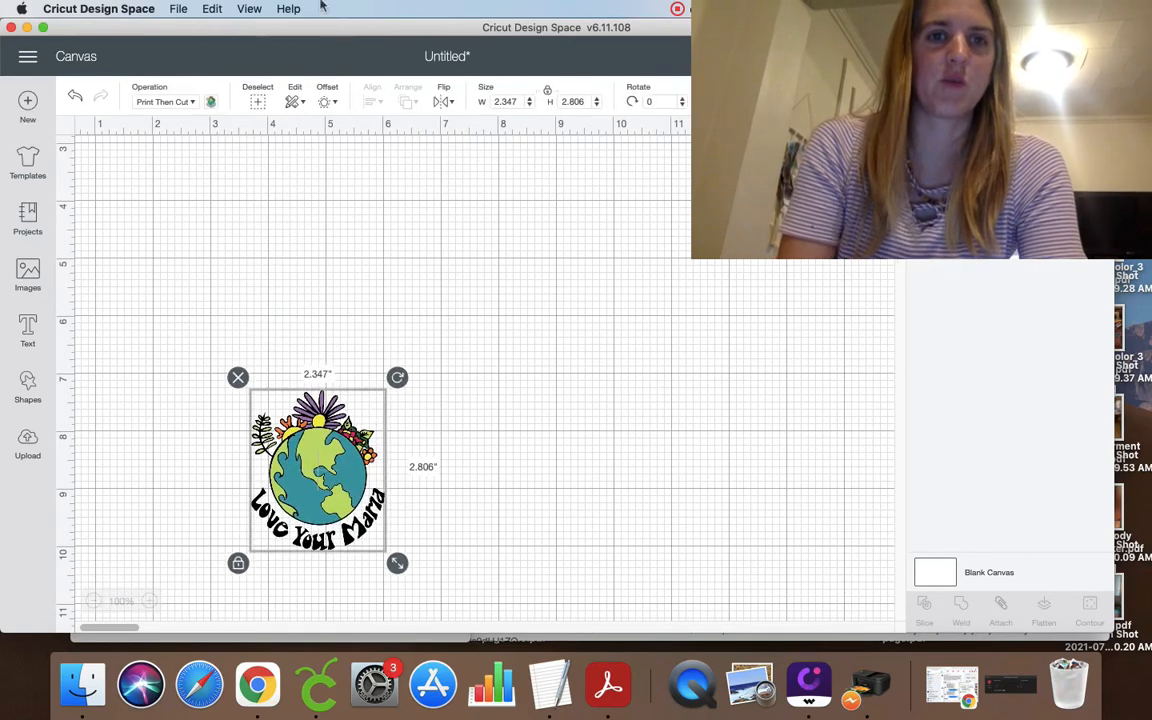
{"action": "left_click", "coordinate": [324, 101]}
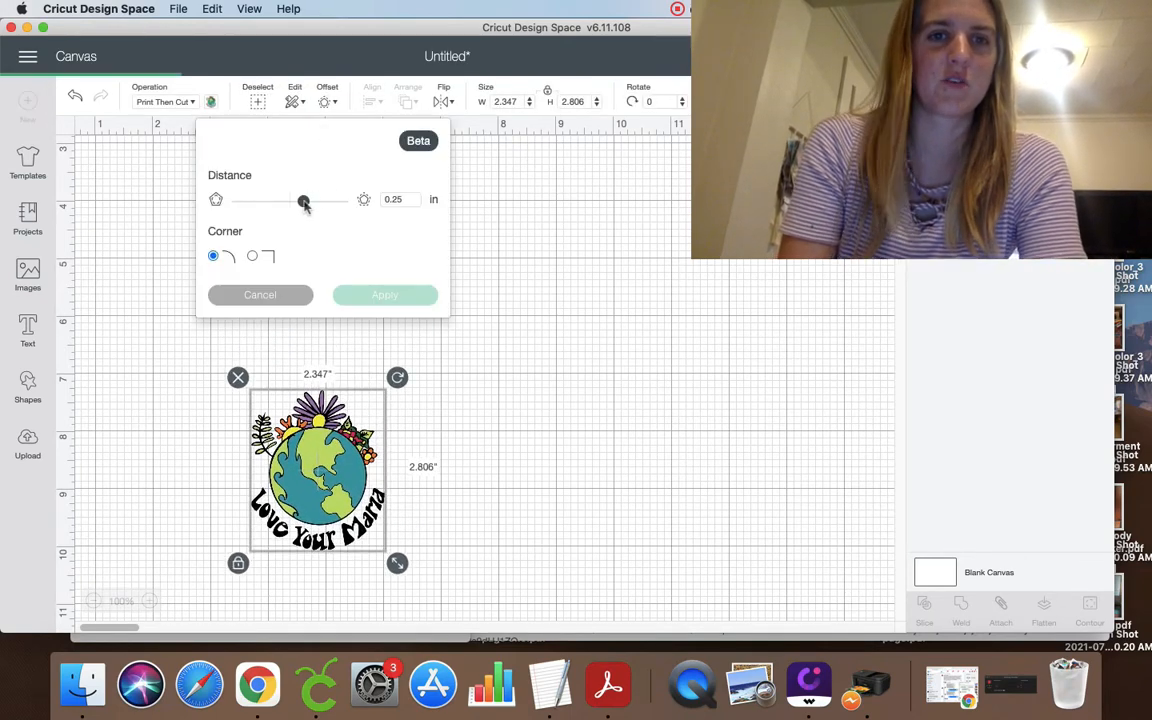
{"action": "left_click_drag", "start_coordinate": [303, 201], "coordinate": [306, 206]}
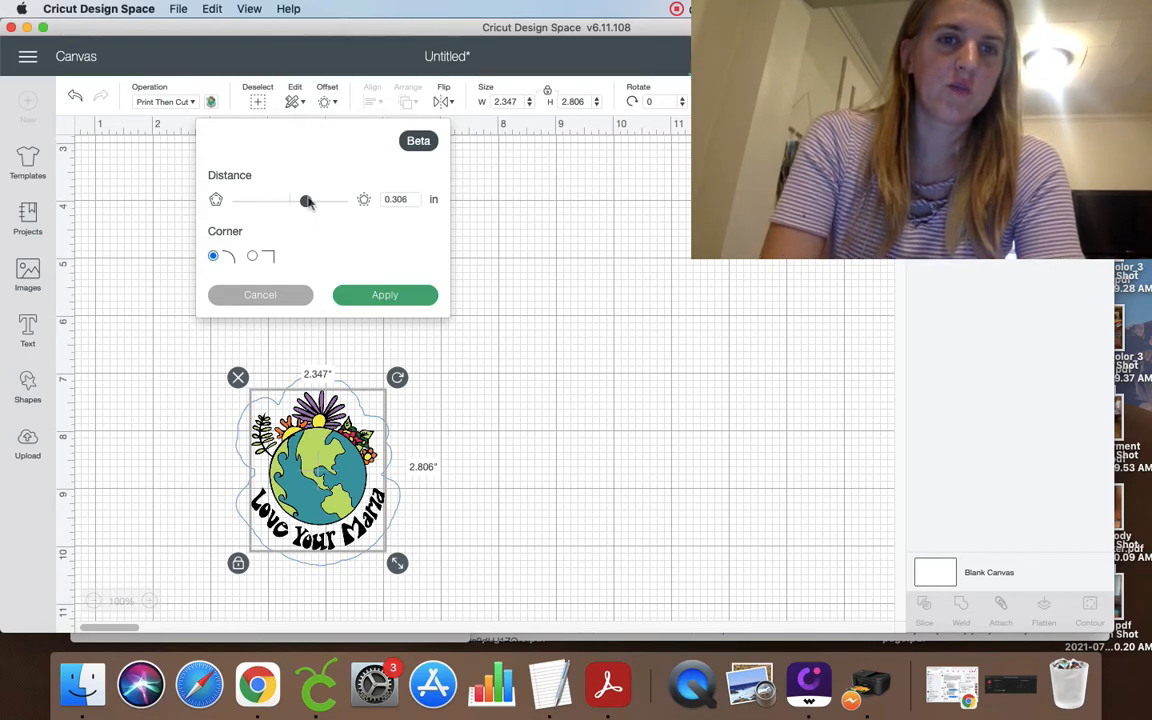
{"action": "left_click_drag", "start_coordinate": [306, 201], "coordinate": [302, 205]}
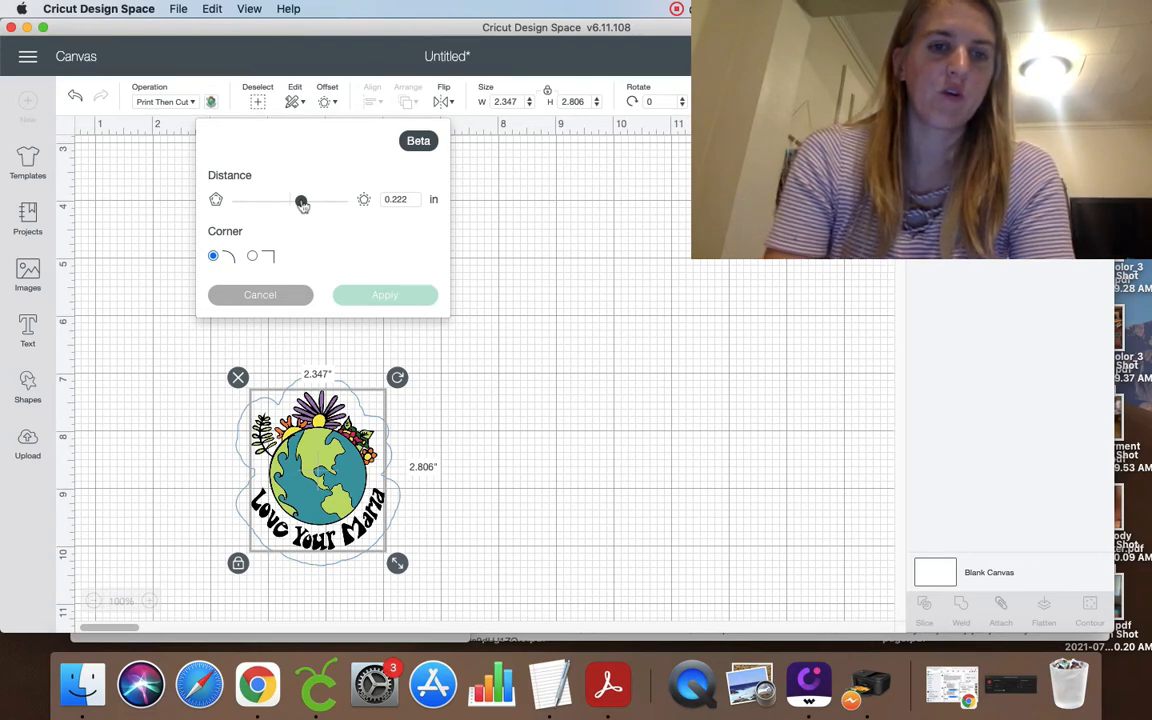
{"action": "left_click", "coordinate": [387, 297]}
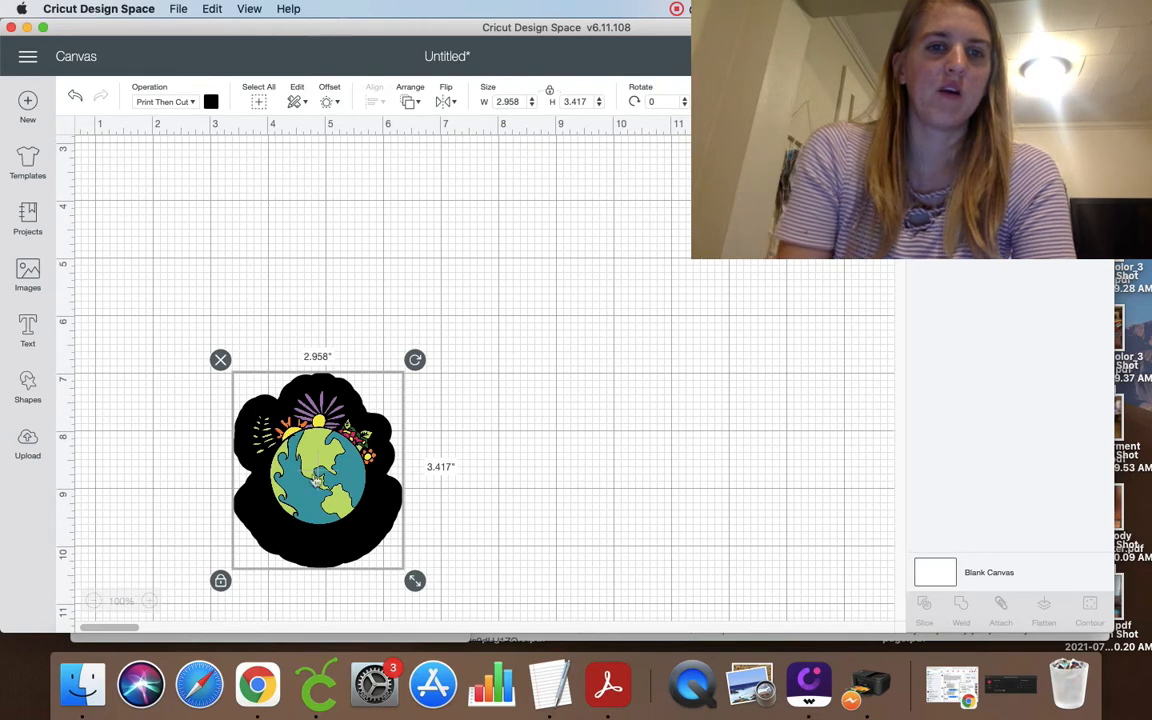
Move the black offset shape to the canvas's upper area and place the "Love Your Mama" artwork on top of it.
{"action": "left_click", "coordinate": [289, 484]}
{"action": "left_click_drag", "start_coordinate": [289, 484], "coordinate": [240, 263]}
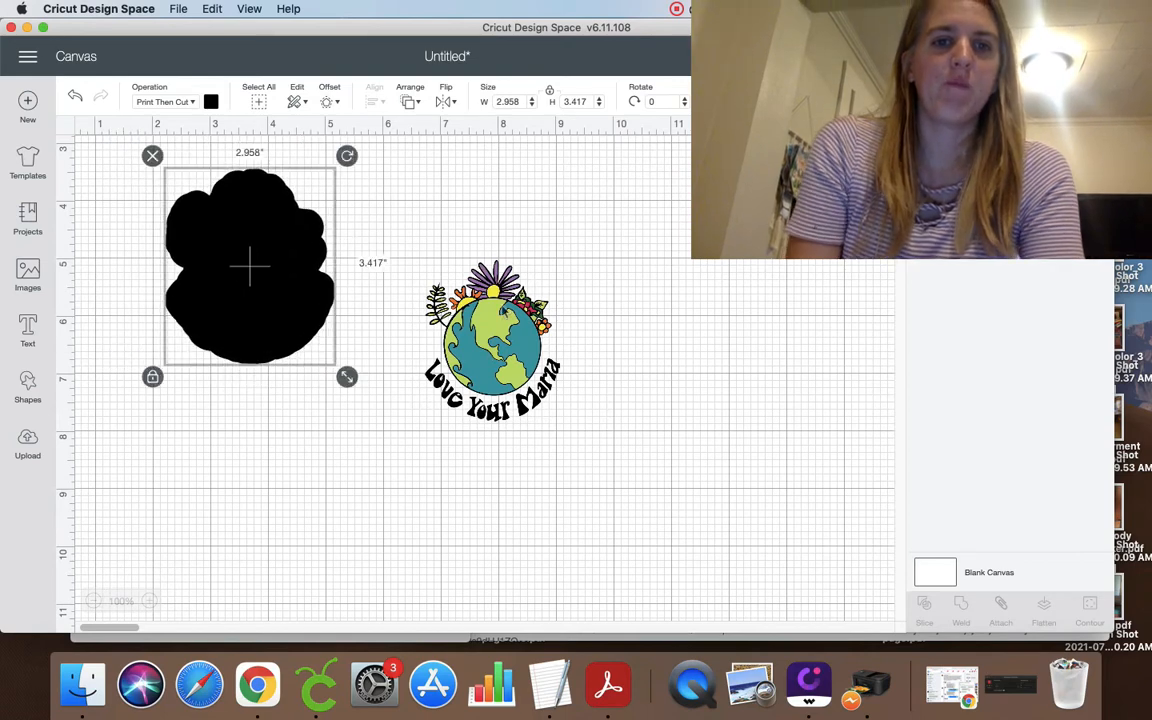
{"action": "left_click_drag", "start_coordinate": [470, 320], "coordinate": [224, 244]}
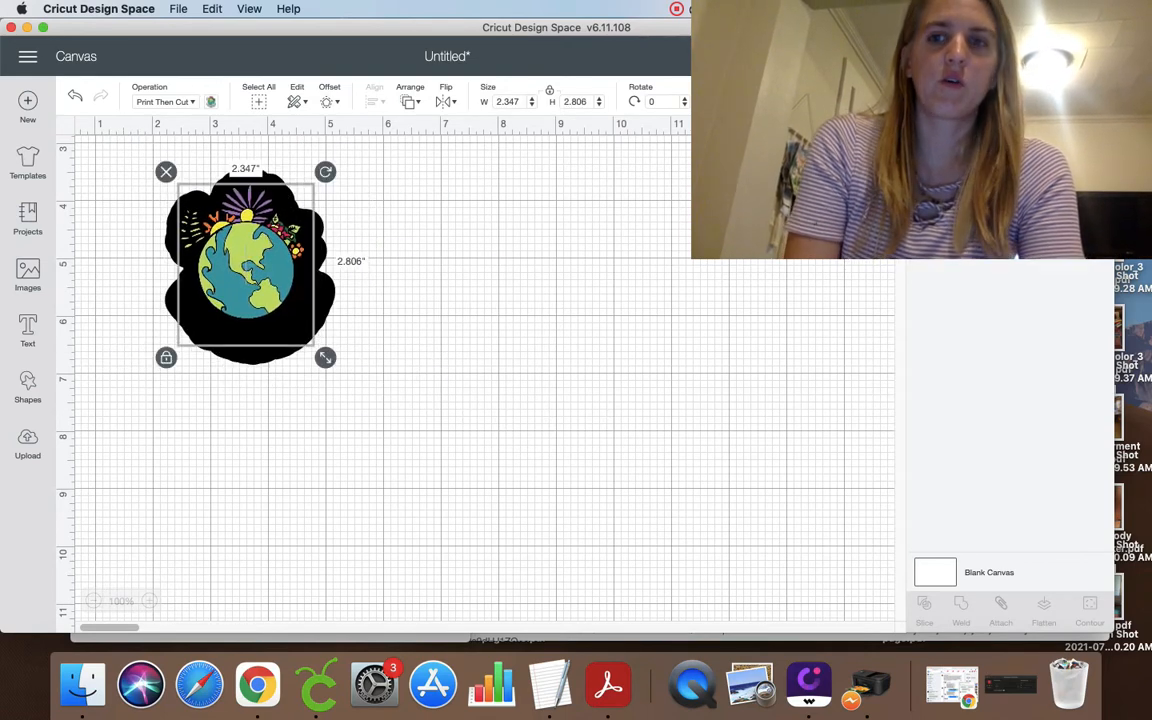
Move the black offset shape beside the artwork and recolor it white.
{"action": "left_click", "coordinate": [250, 352]}
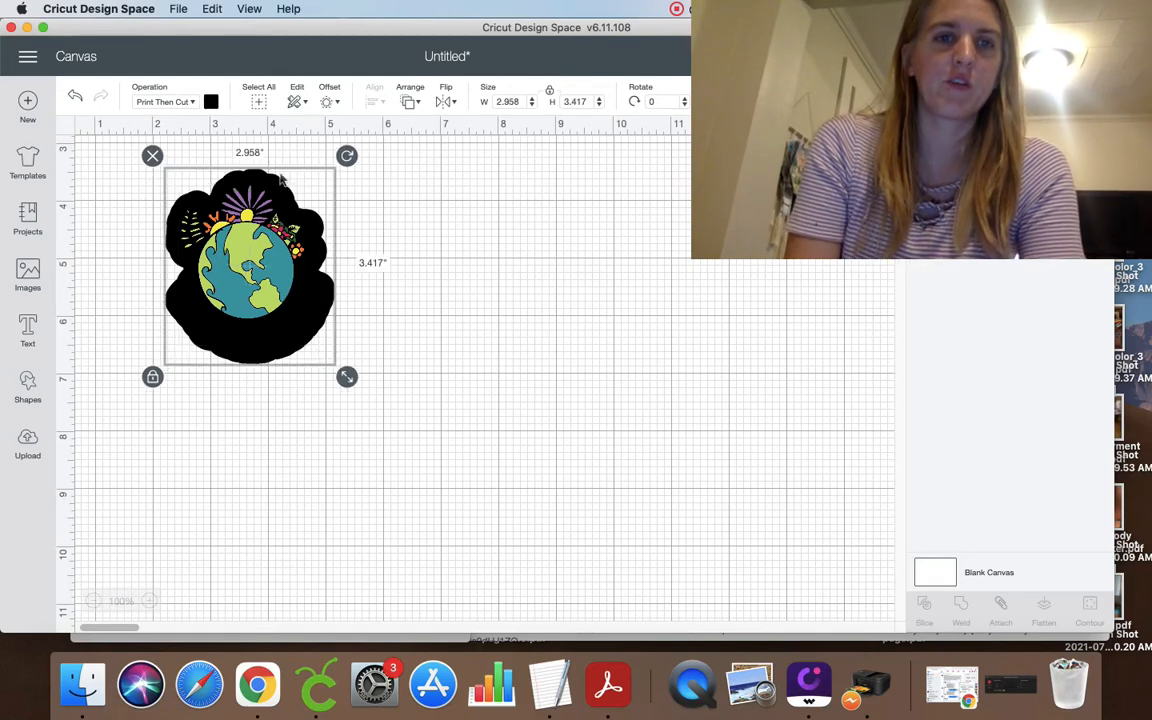
{"action": "left_click_drag", "start_coordinate": [281, 178], "coordinate": [442, 197]}
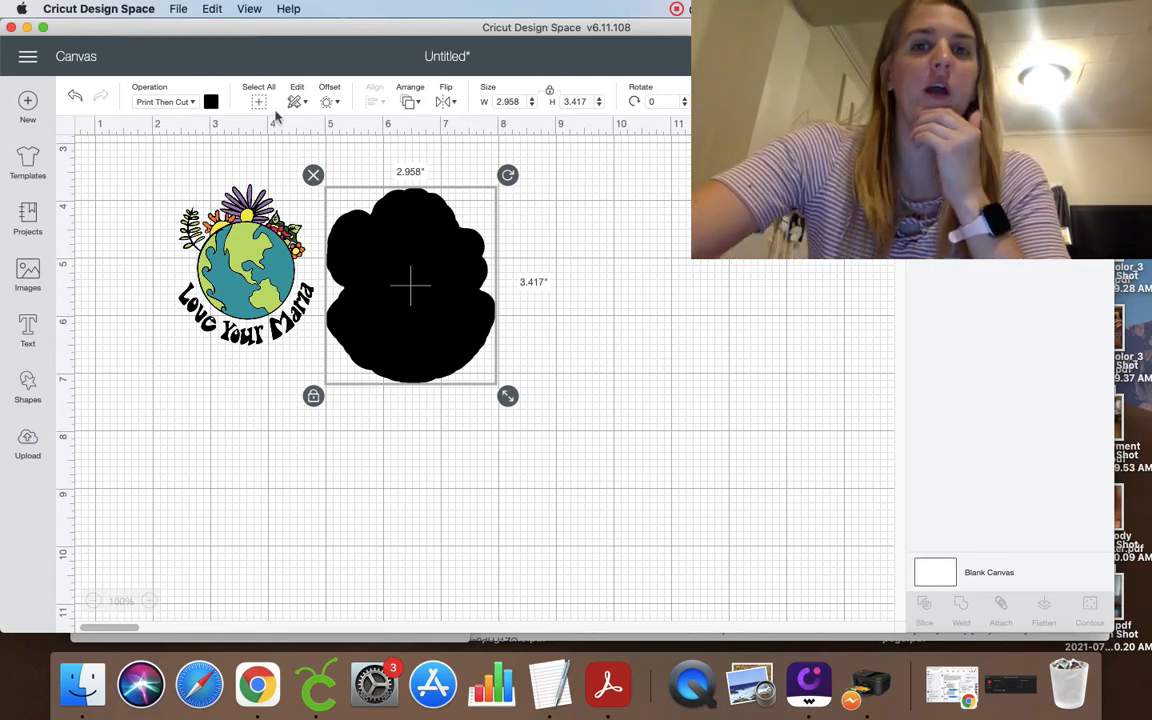
{"action": "left_click", "coordinate": [211, 103]}
{"action": "left_click", "coordinate": [228, 281]}
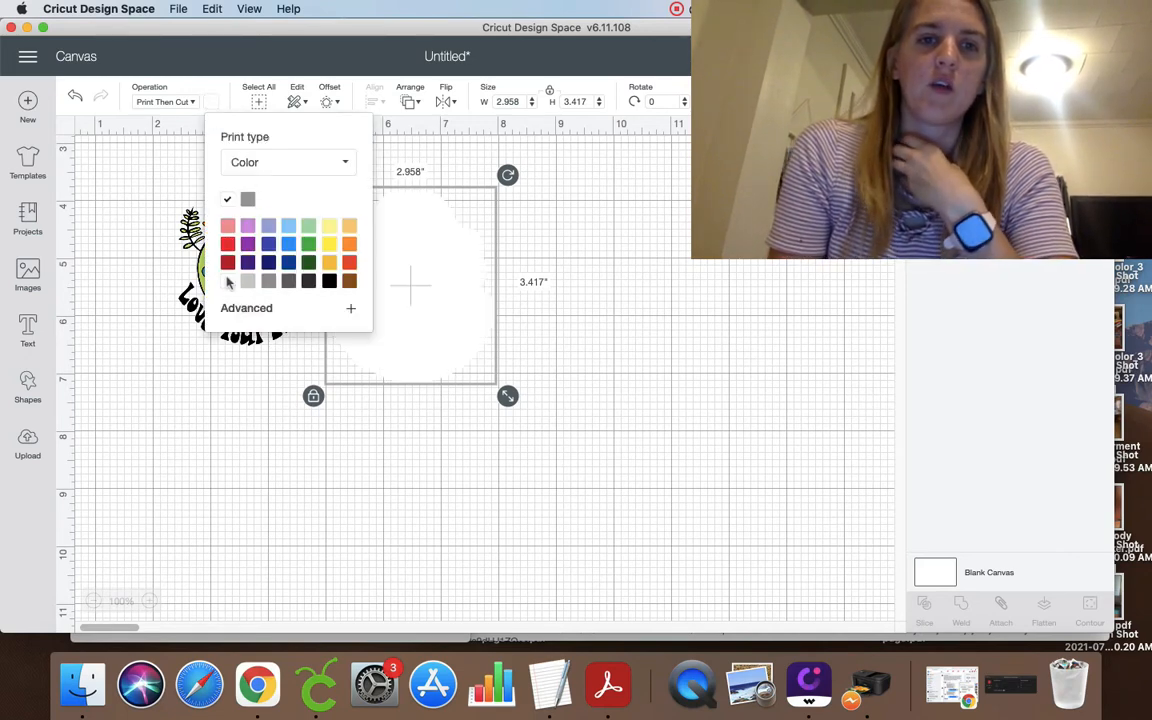
Move the white offset shape back behind the artwork and center the artwork on it.
{"action": "left_click_drag", "start_coordinate": [447, 297], "coordinate": [284, 283]}
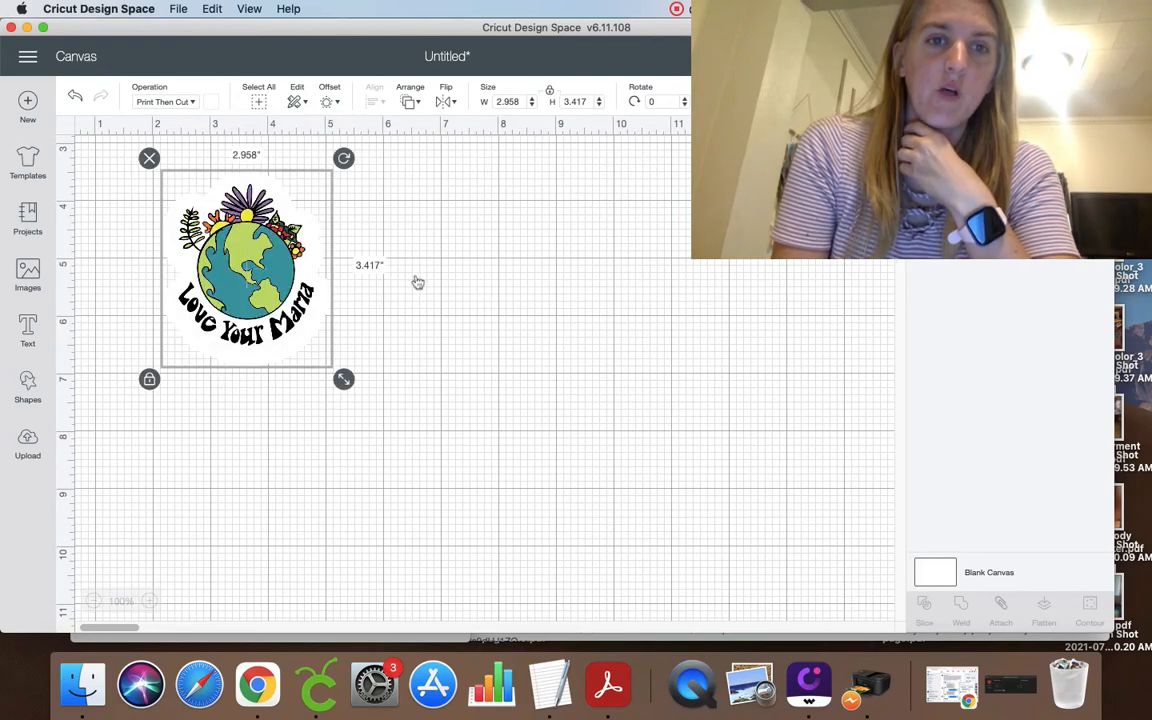
{"action": "left_click", "coordinate": [406, 158]}
{"action": "left_click", "coordinate": [219, 225]}
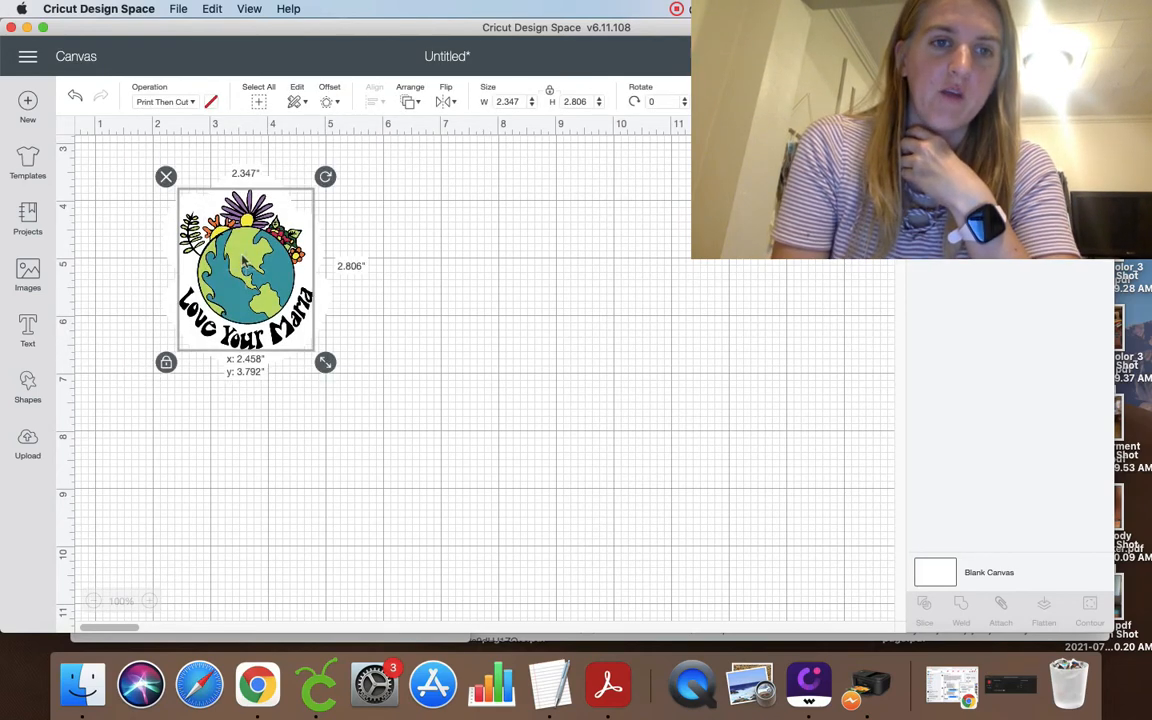
{"action": "left_click", "coordinate": [366, 217]}
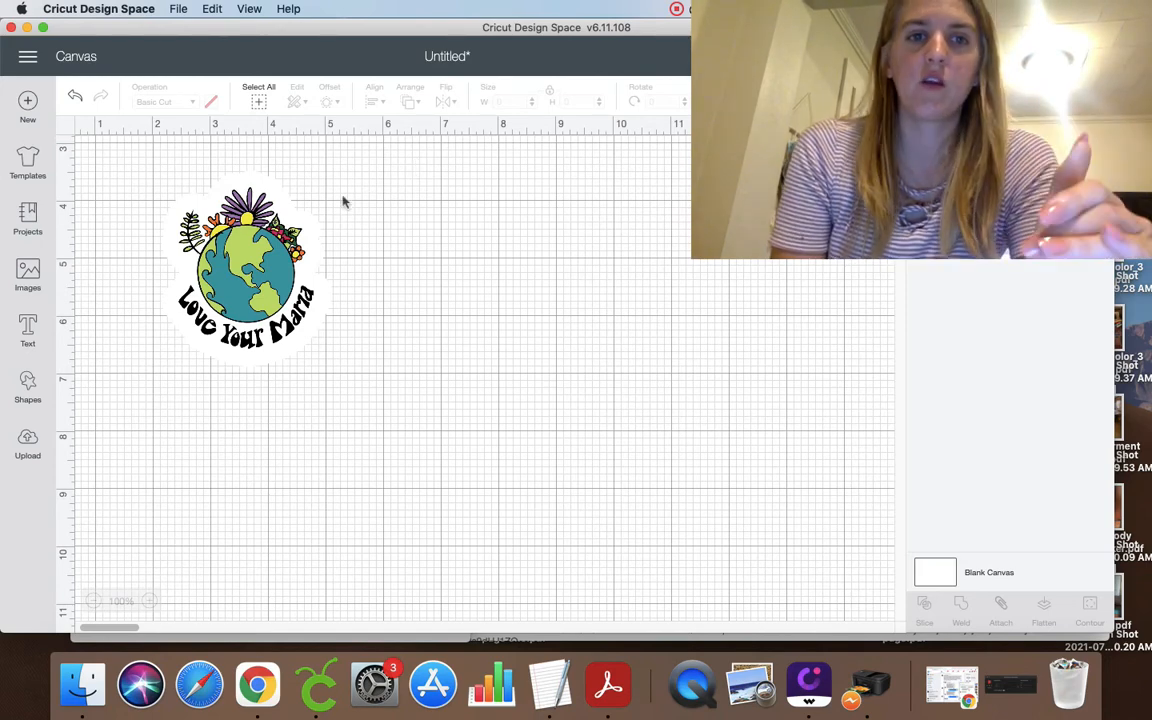
Flatten the artwork and the white offset shape together into one printable sticker.
{"action": "left_click_drag", "start_coordinate": [345, 197], "coordinate": [142, 360]}
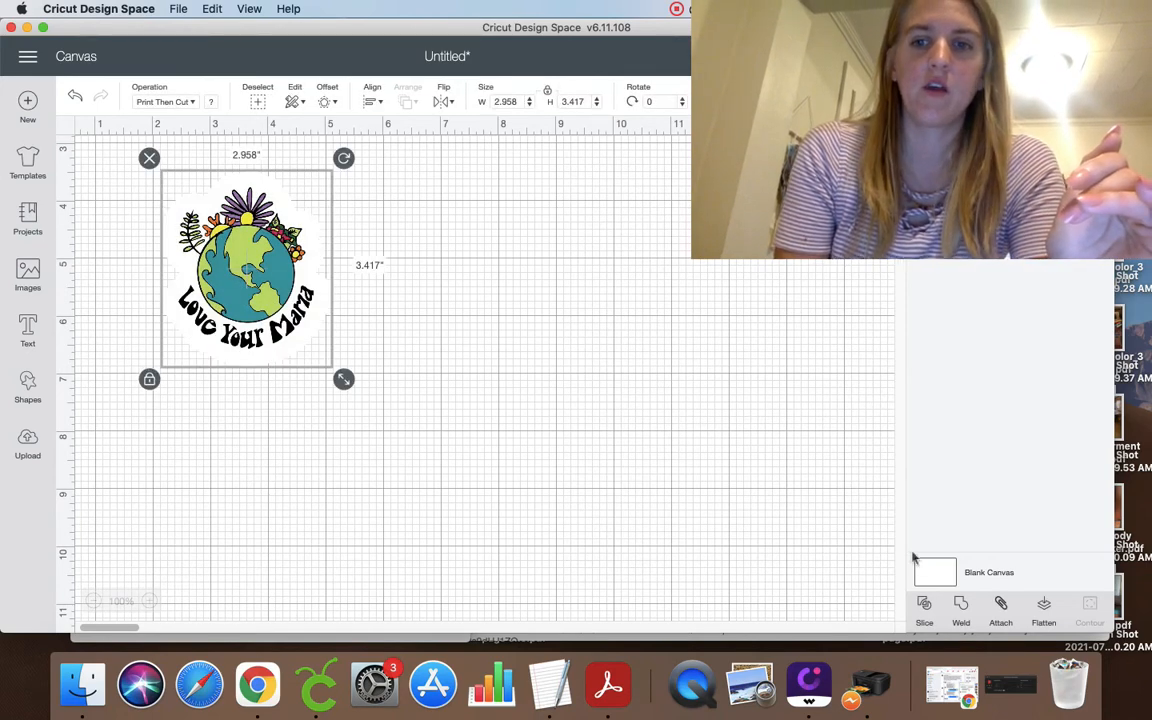
{"action": "left_click", "coordinate": [1042, 606]}
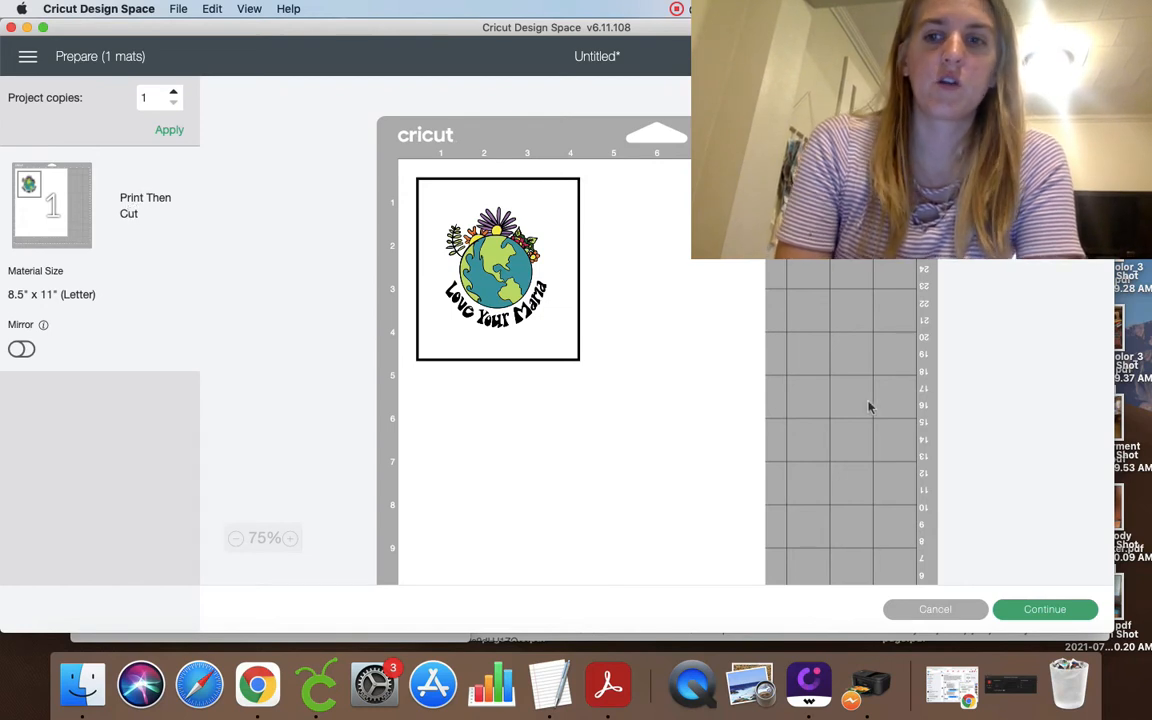
Continue from the mat preview to the printing stage, and cancel the cut to return to the canvas.
{"action": "left_click", "coordinate": [1040, 610]}
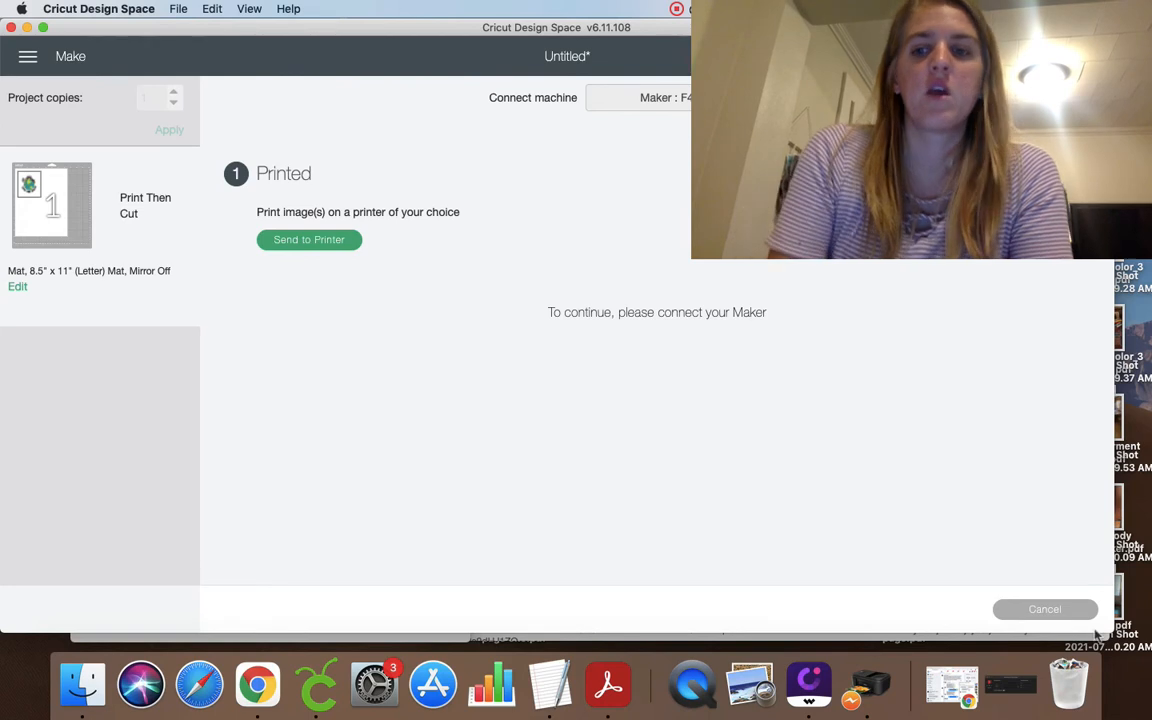
{"action": "left_click", "coordinate": [1040, 610]}
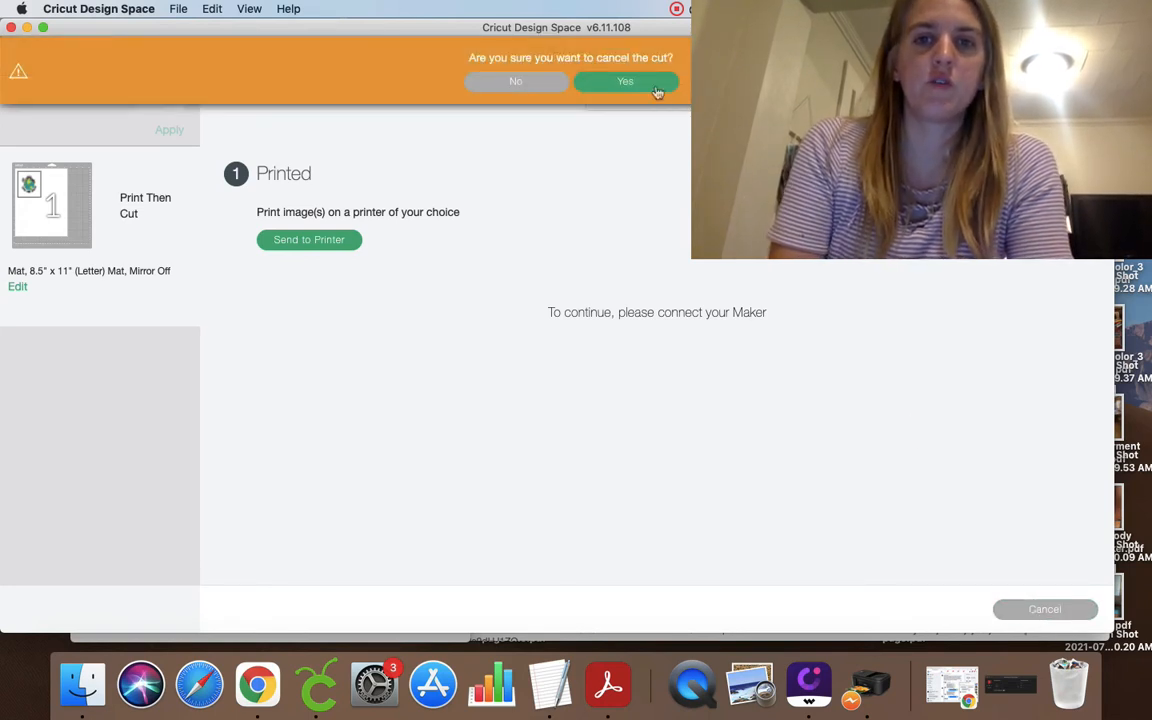
{"action": "left_click", "coordinate": [650, 86]}
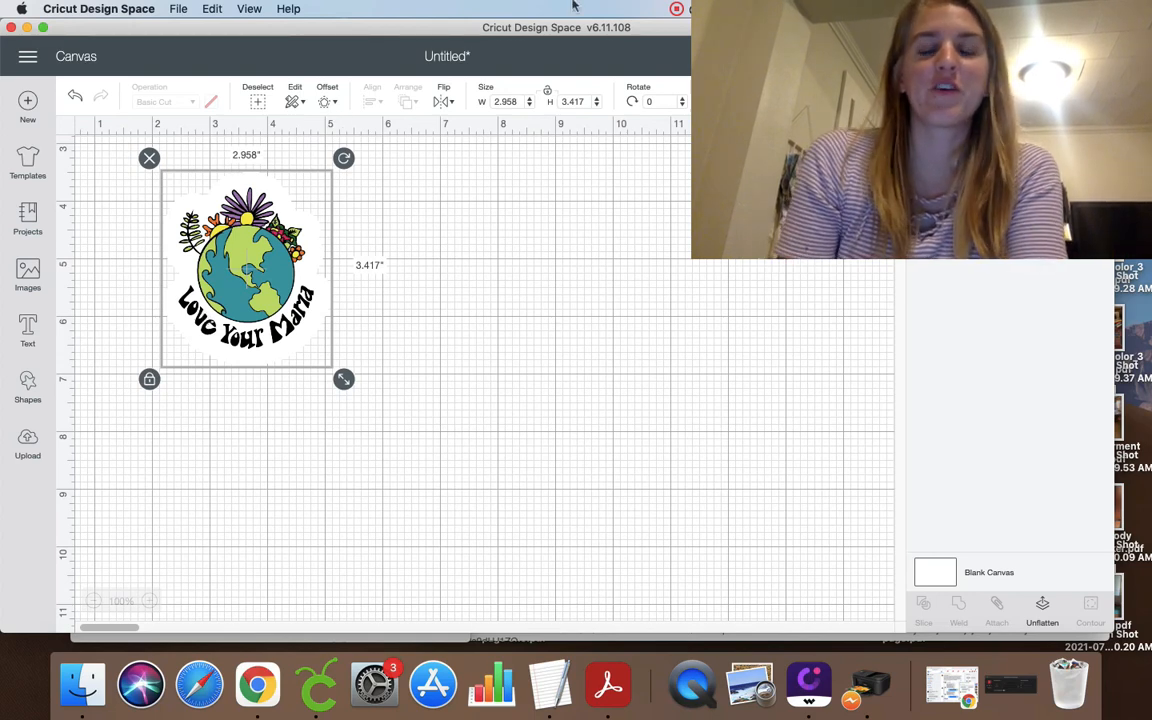
{"action": "left_click", "coordinate": [678, 7]}
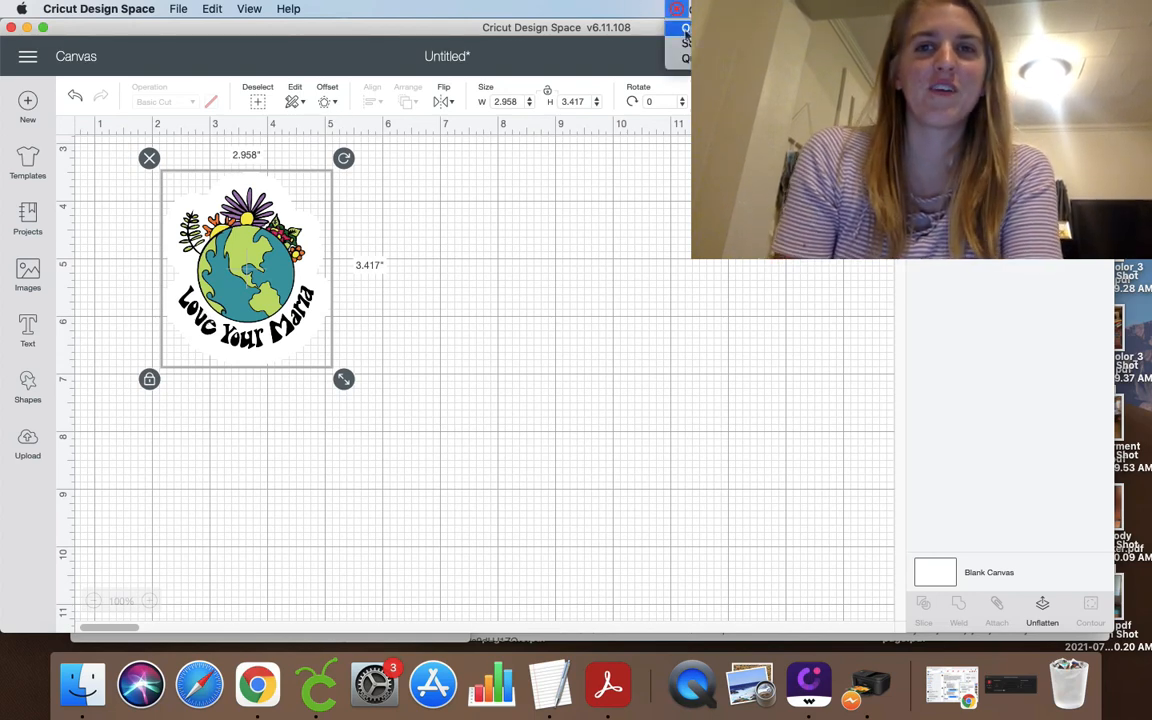
{"action": "left_click", "coordinate": [688, 30]}
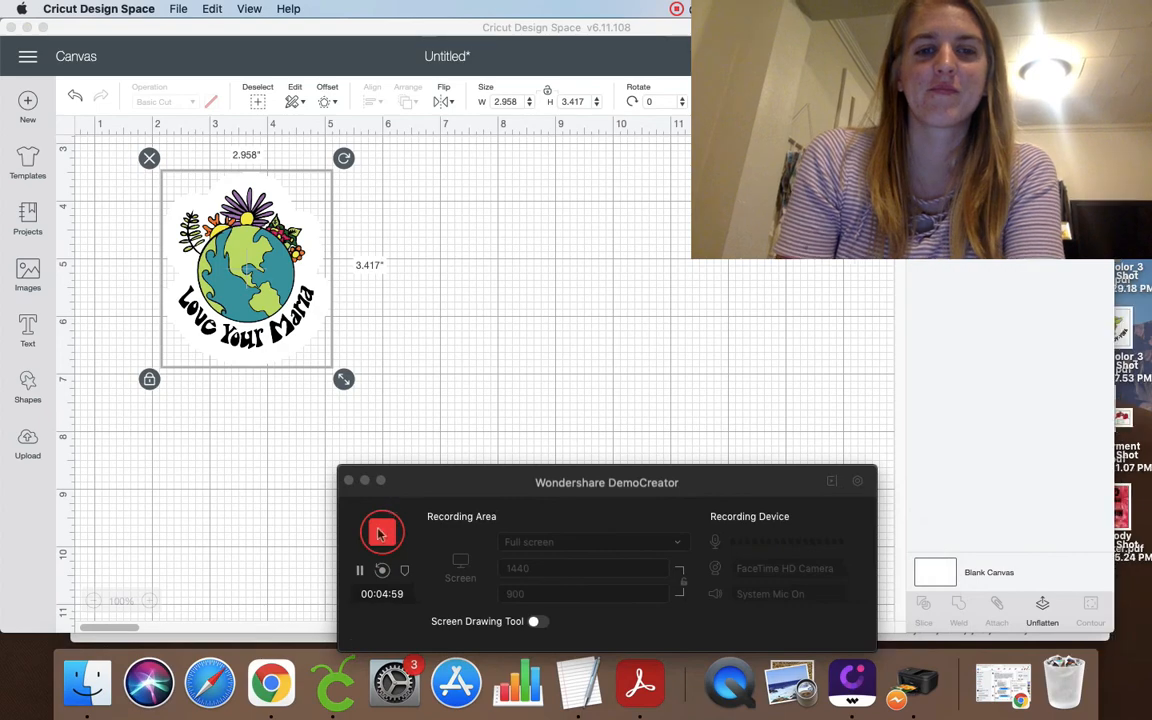